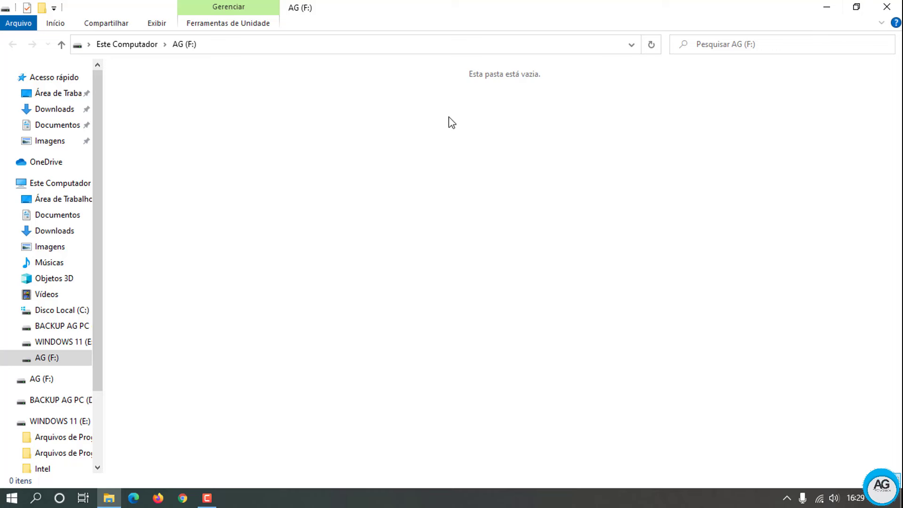
Step: Close the empty AG (F:) window and open the Imagens folder from Este Computador
{"action": "left_click", "coordinate": [886, 7]}
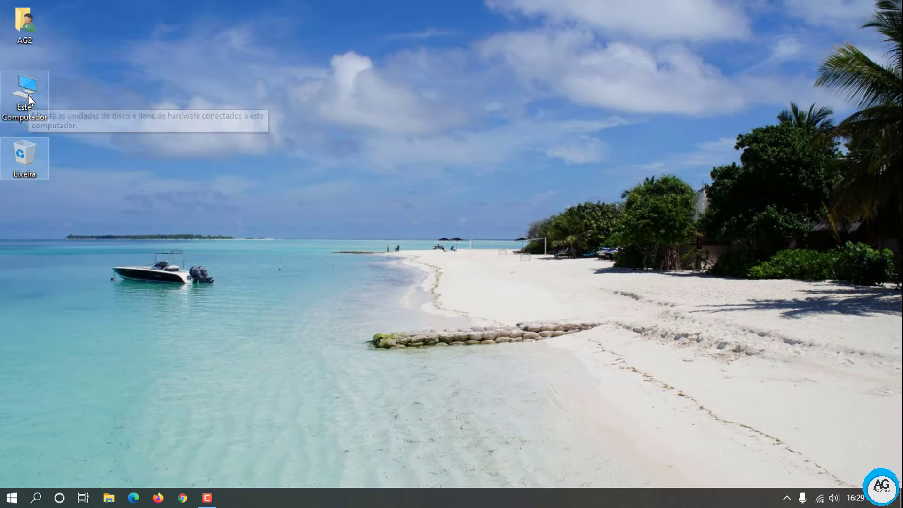
{"action": "double_click", "coordinate": [28, 94]}
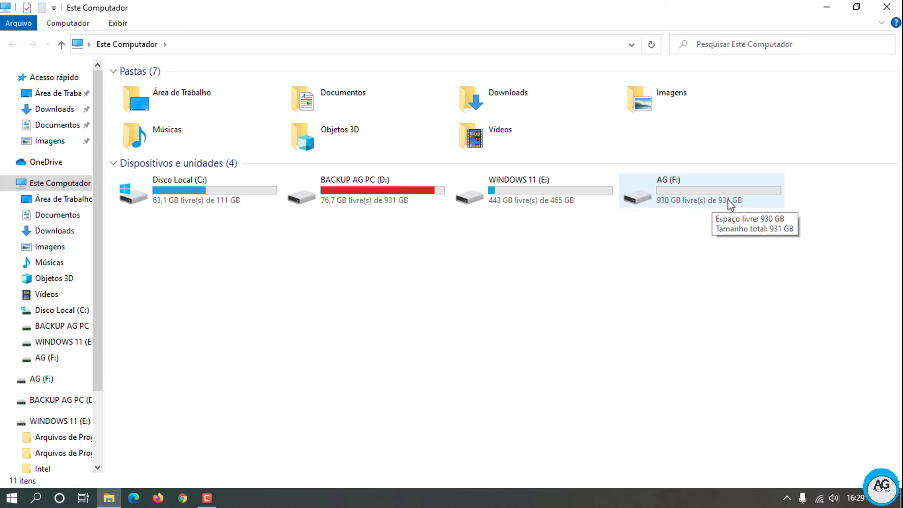
{"action": "left_click", "coordinate": [707, 293]}
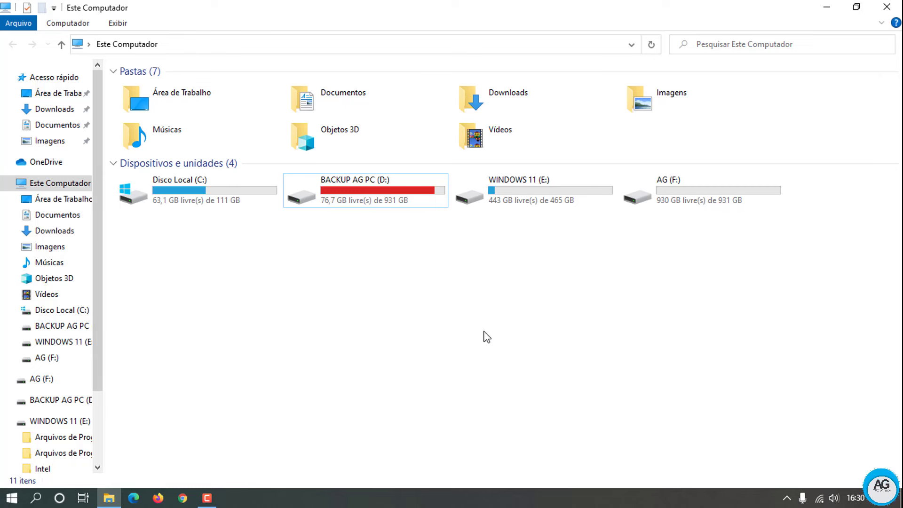
{"action": "double_click", "coordinate": [663, 101]}
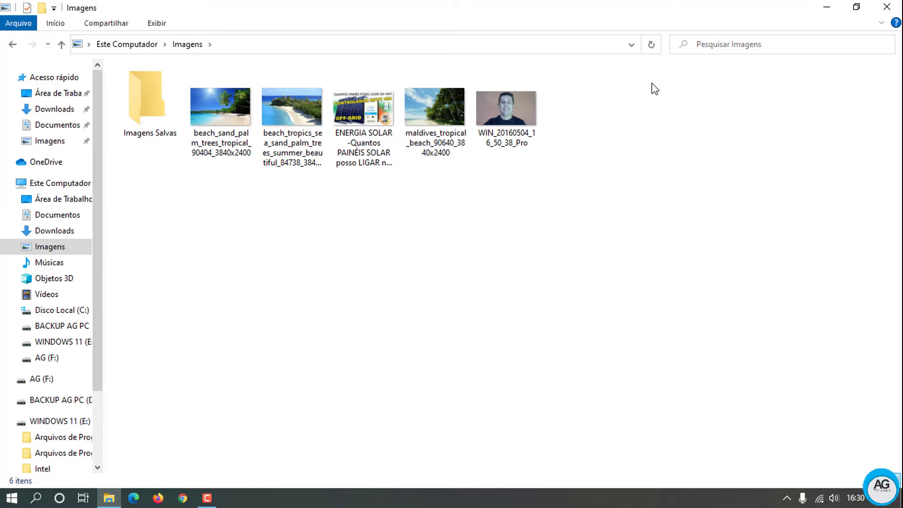
{"action": "left_click_drag", "start_coordinate": [654, 88], "coordinate": [238, 80]}
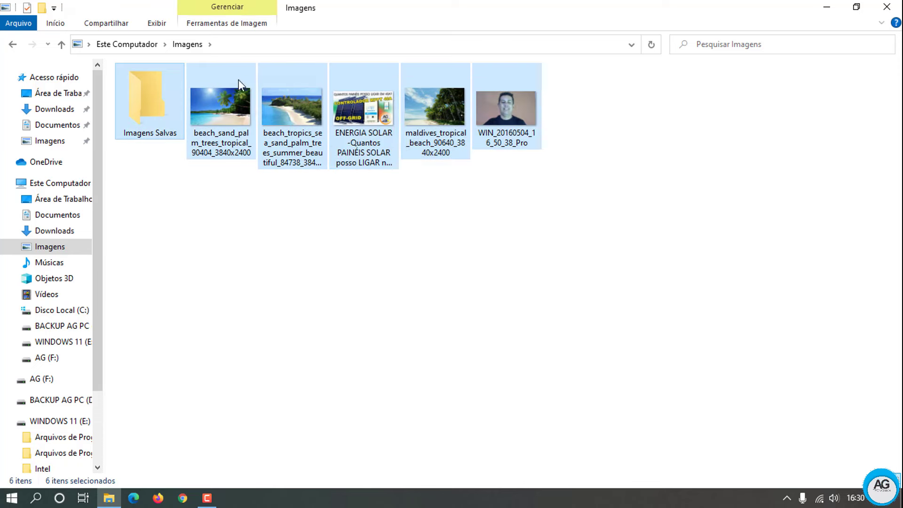
{"action": "left_click", "coordinate": [151, 113]}
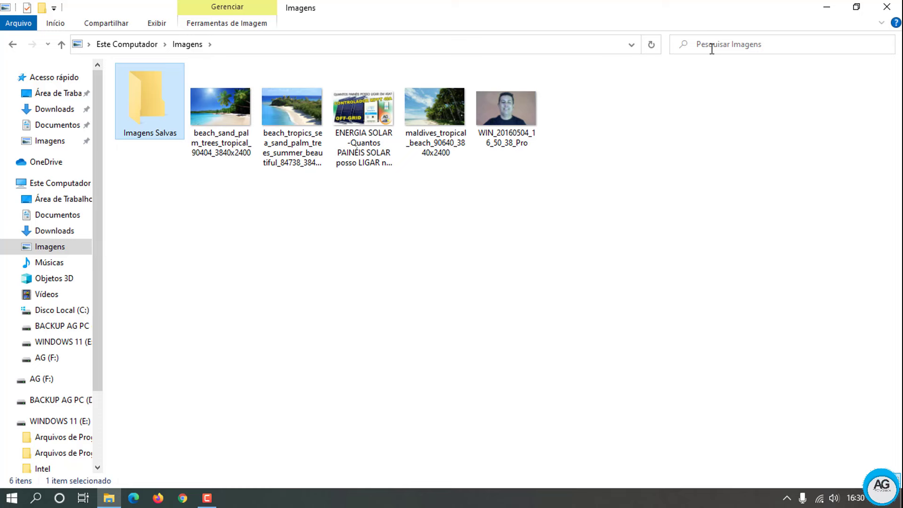
{"action": "left_click_drag", "start_coordinate": [684, 83], "coordinate": [198, 216]}
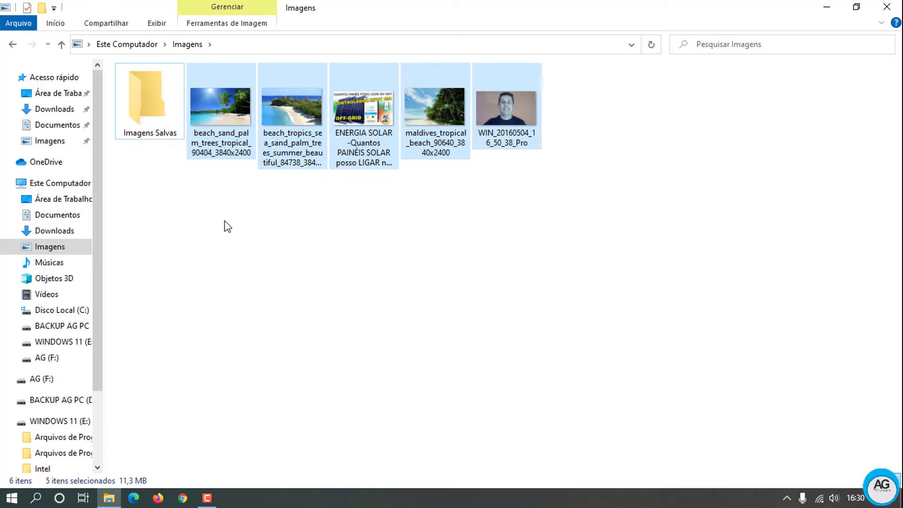
{"action": "right_click", "coordinate": [210, 103]}
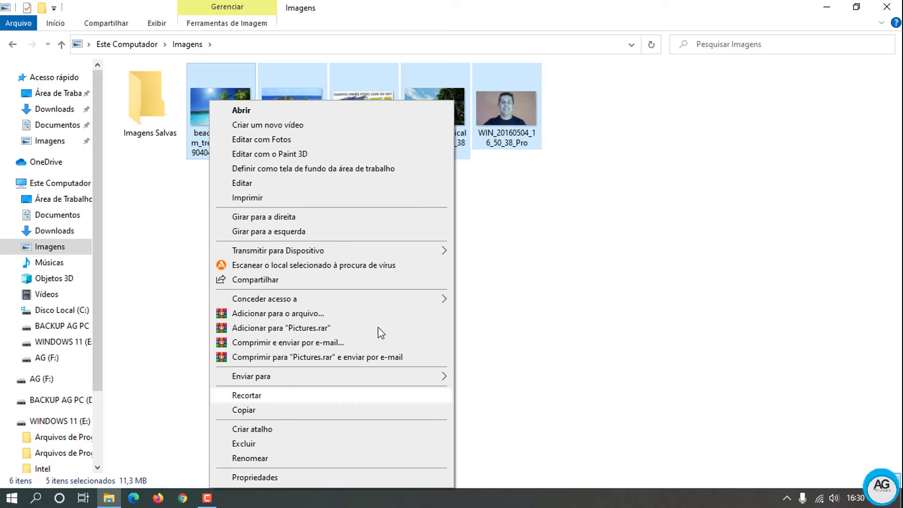
{"action": "left_click", "coordinate": [586, 228]}
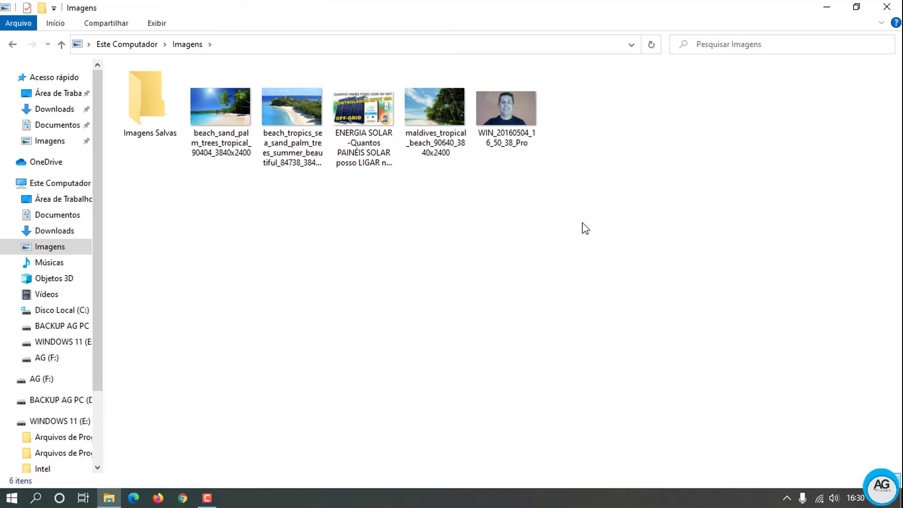
{"action": "key", "text": "ctrl+a"}
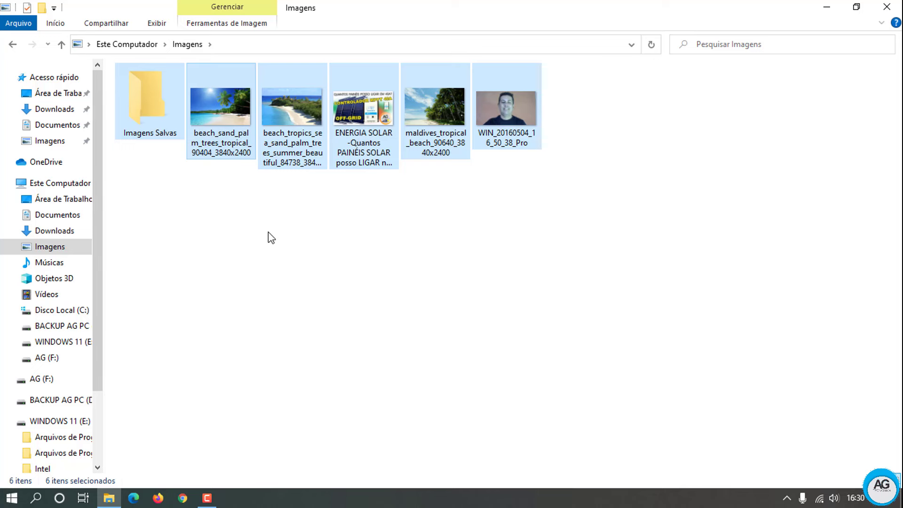
{"action": "left_click", "coordinate": [145, 100], "text": "ctrl"}
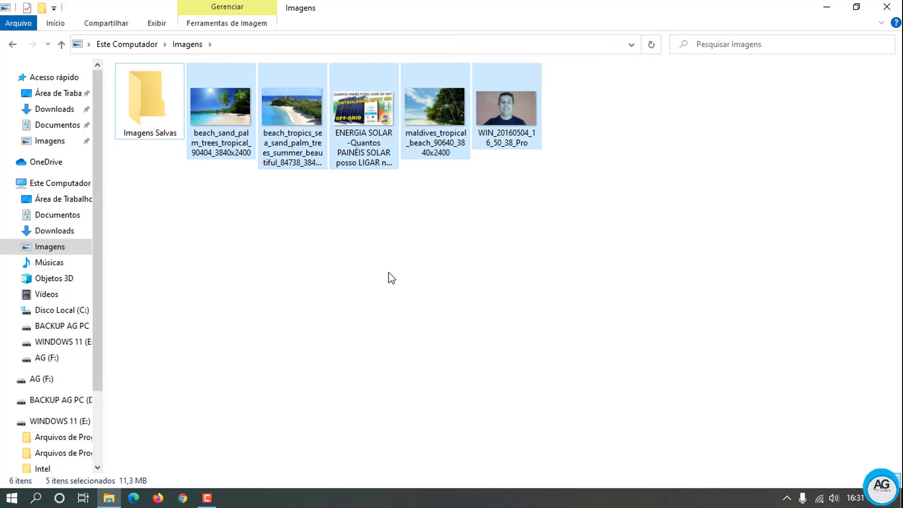
{"action": "right_click", "coordinate": [292, 114]}
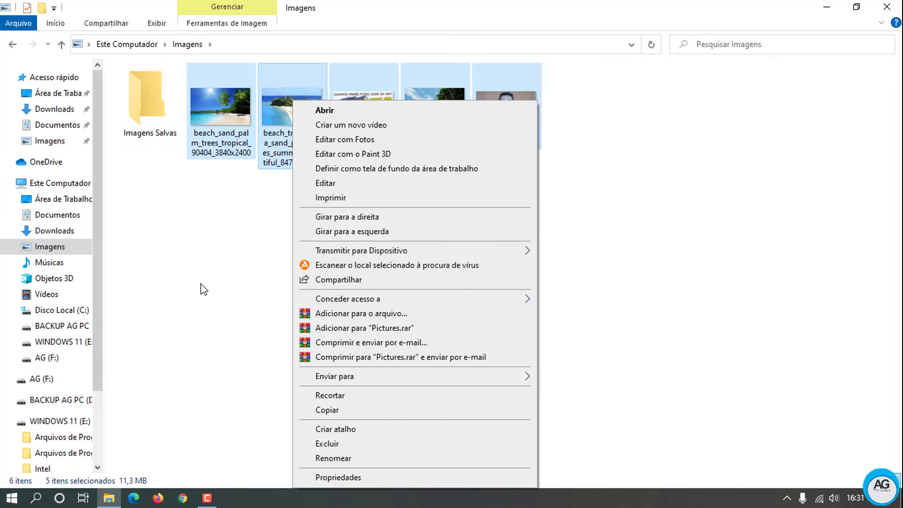
{"action": "left_click", "coordinate": [202, 288]}
Step: Copy everything in the Imagens folder, including the Imagens Salvas subfolder
{"action": "left_click_drag", "start_coordinate": [782, 83], "coordinate": [132, 224]}
{"action": "right_click", "coordinate": [296, 105]}
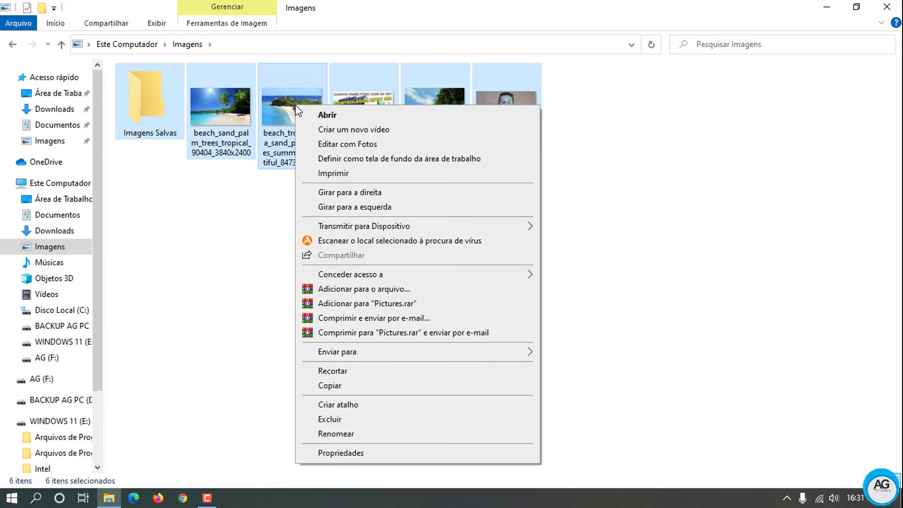
{"action": "left_click", "coordinate": [339, 385]}
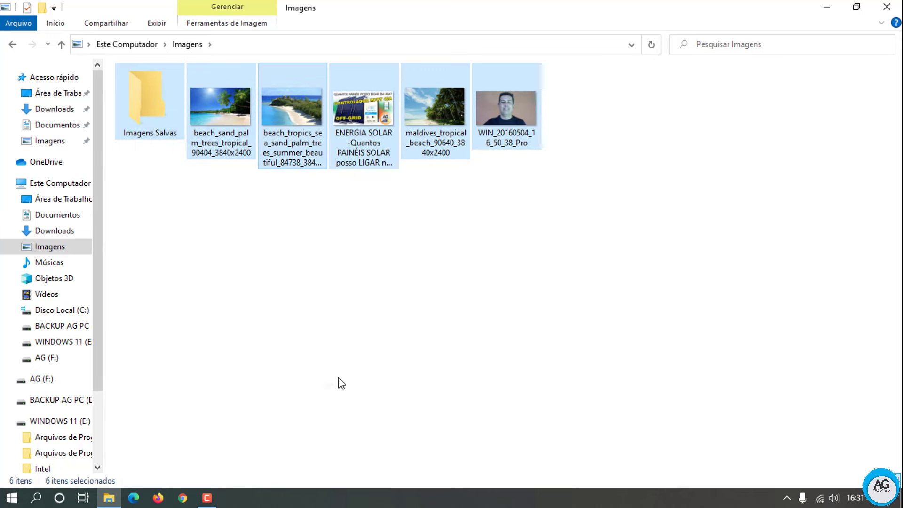
Step: Paste the copied pictures and folder into the root of the AG (F:) drive
{"action": "left_click", "coordinate": [13, 46]}
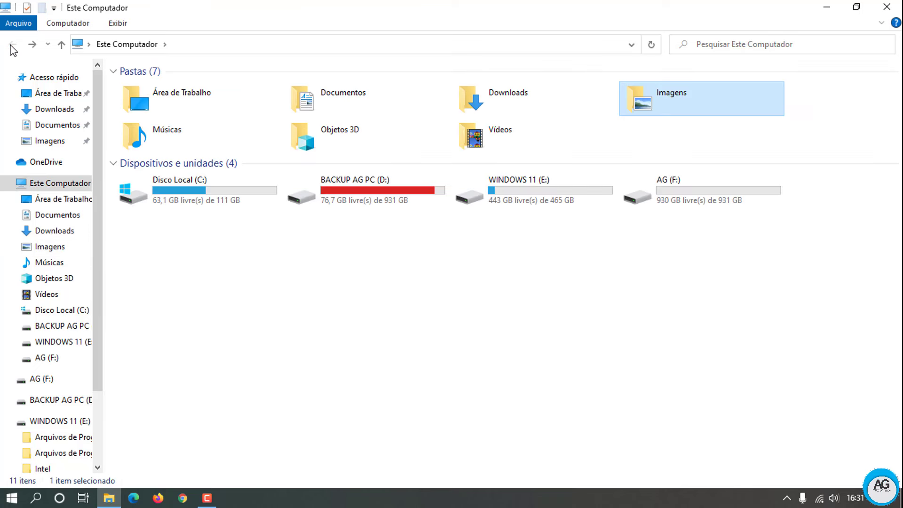
{"action": "double_click", "coordinate": [675, 193]}
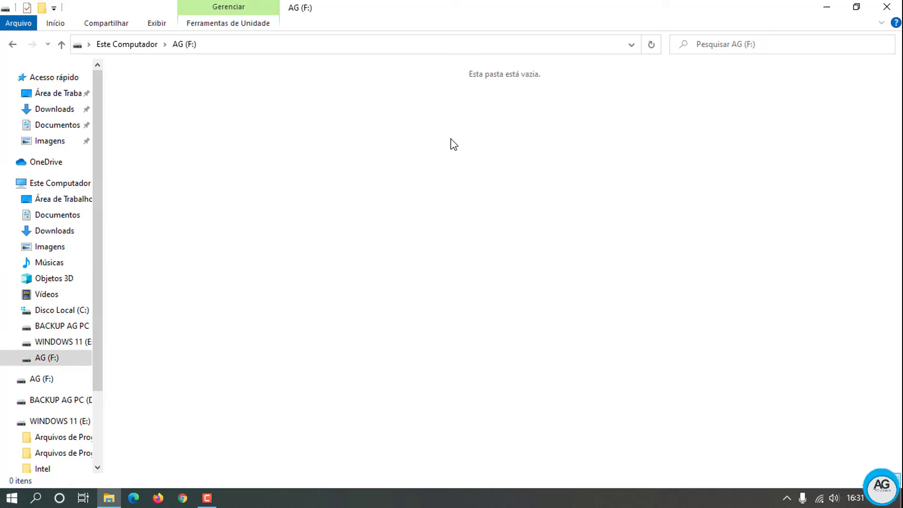
{"action": "right_click", "coordinate": [451, 139]}
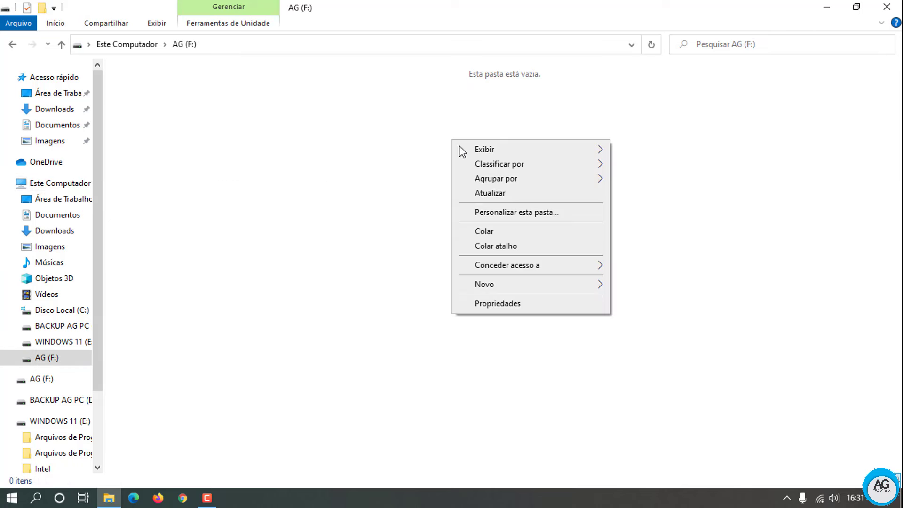
{"action": "left_click", "coordinate": [483, 231]}
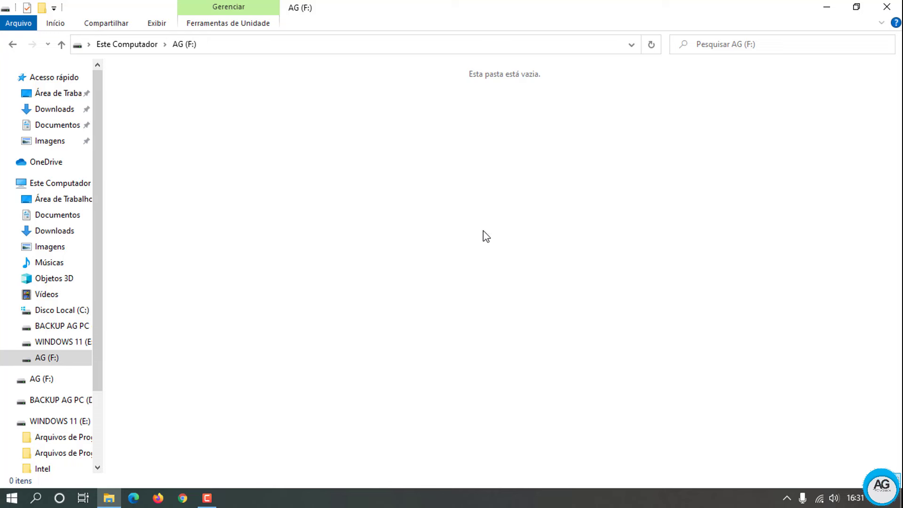
Step: Copy the Opening_Night track from the Músicas folder of Este Computador
{"action": "key", "text": "alt+Left"}
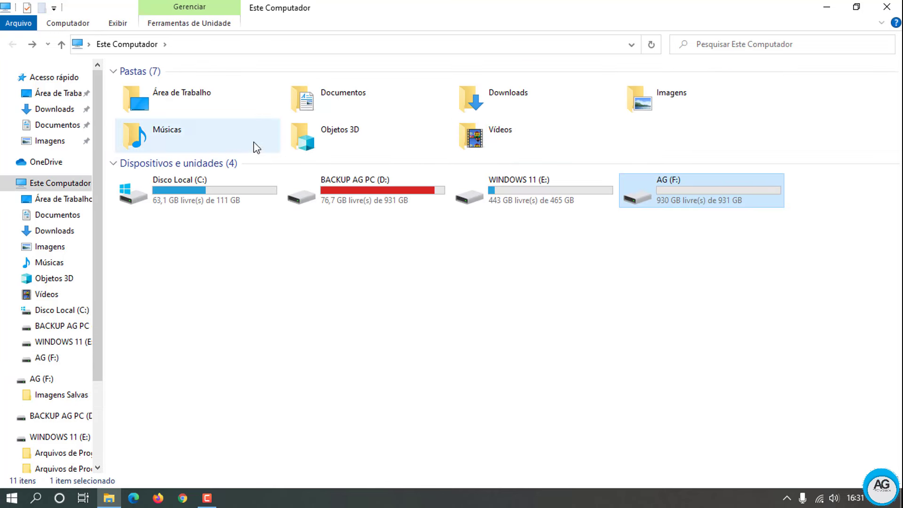
{"action": "double_click", "coordinate": [170, 134]}
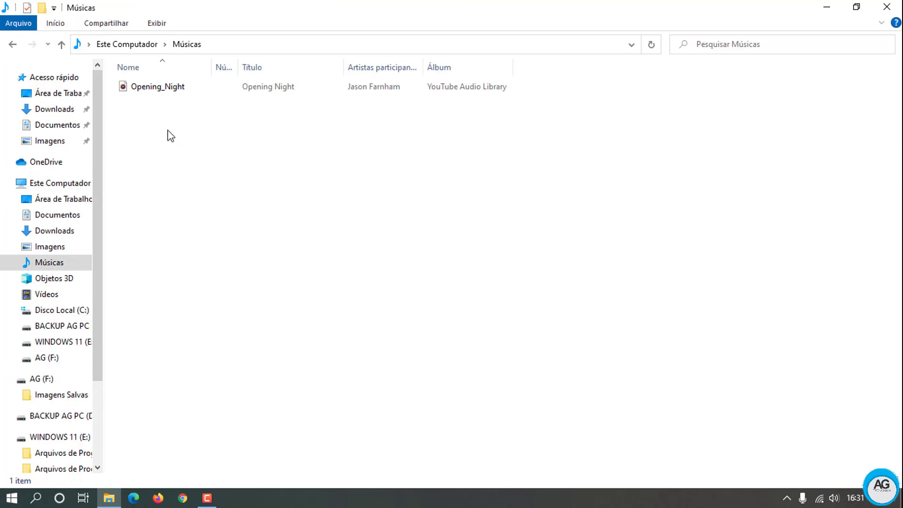
{"action": "left_click_drag", "start_coordinate": [648, 308], "coordinate": [160, 87]}
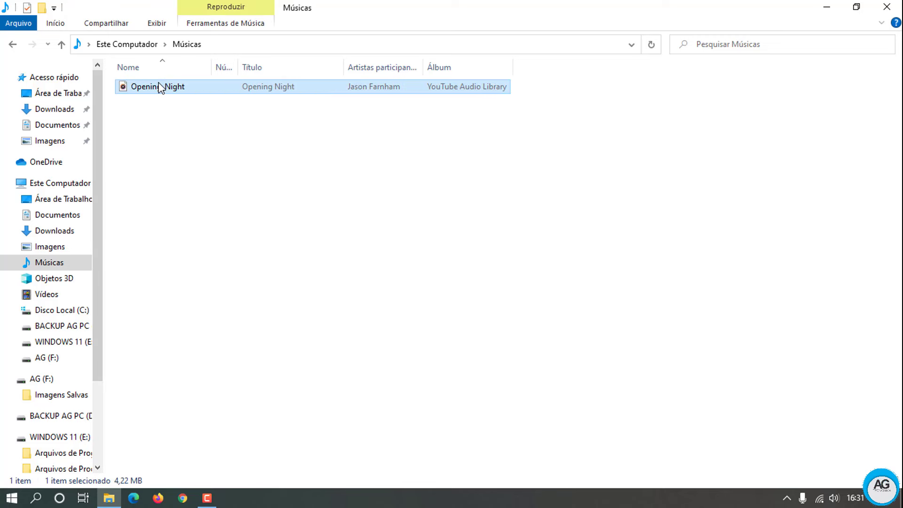
{"action": "right_click", "coordinate": [160, 84]}
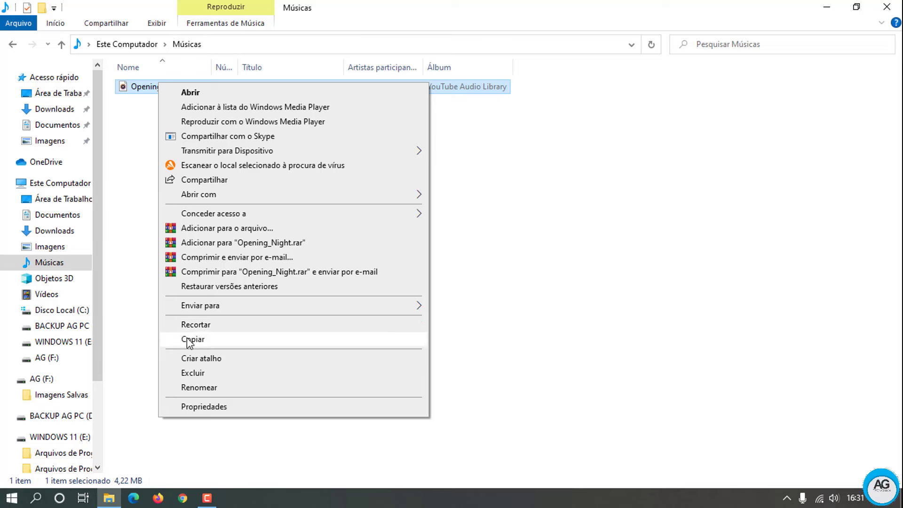
{"action": "left_click", "coordinate": [187, 339]}
Step: Paste the copied Opening_Night track into the root of the AG (F:) drive
{"action": "left_click", "coordinate": [10, 44]}
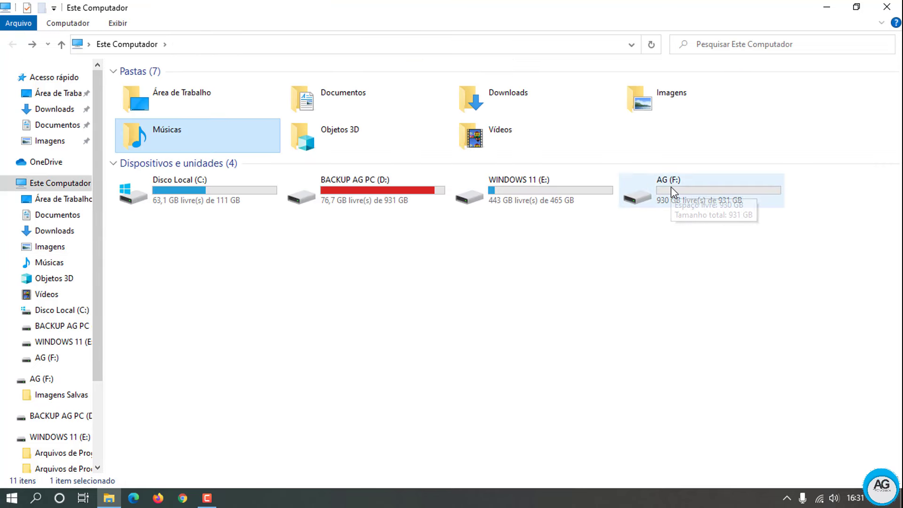
{"action": "double_click", "coordinate": [672, 191]}
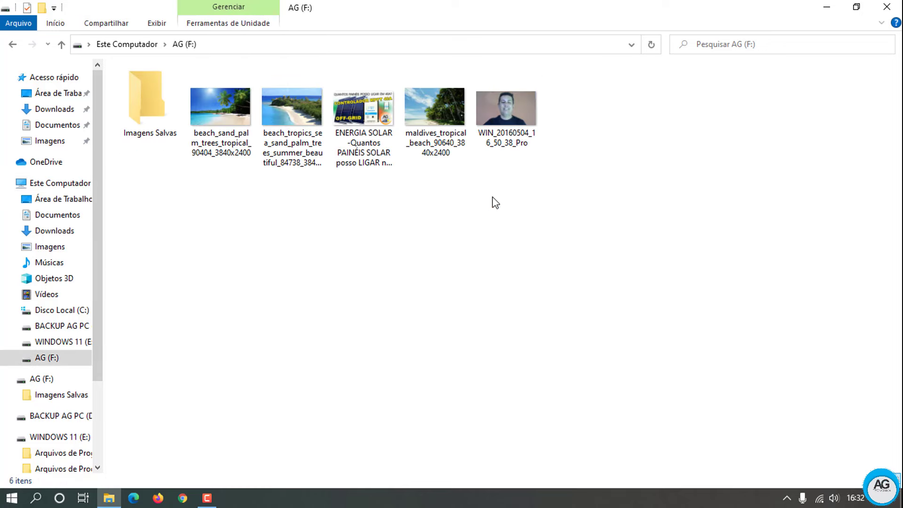
{"action": "right_click", "coordinate": [401, 203]}
{"action": "left_click", "coordinate": [436, 294]}
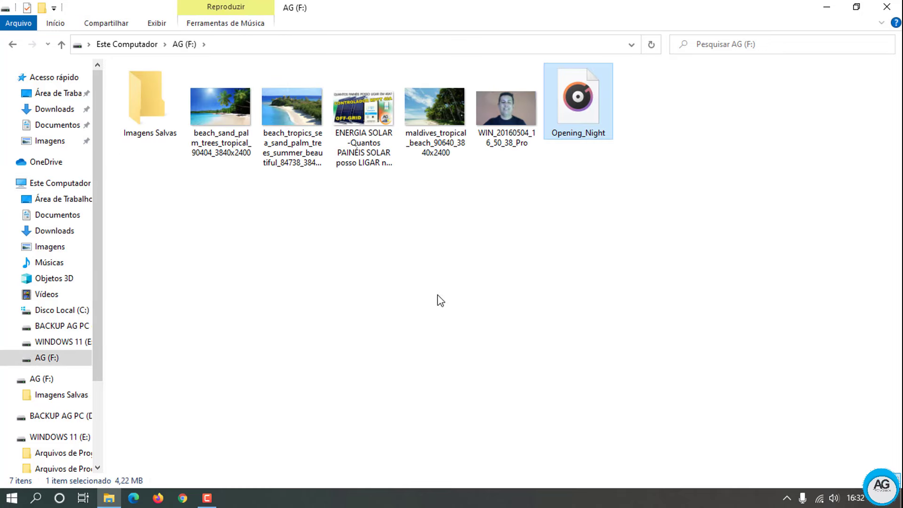
Step: Return to Este Computador and open the Documentos folder, leaving nothing in it selected
{"action": "left_click", "coordinate": [12, 45]}
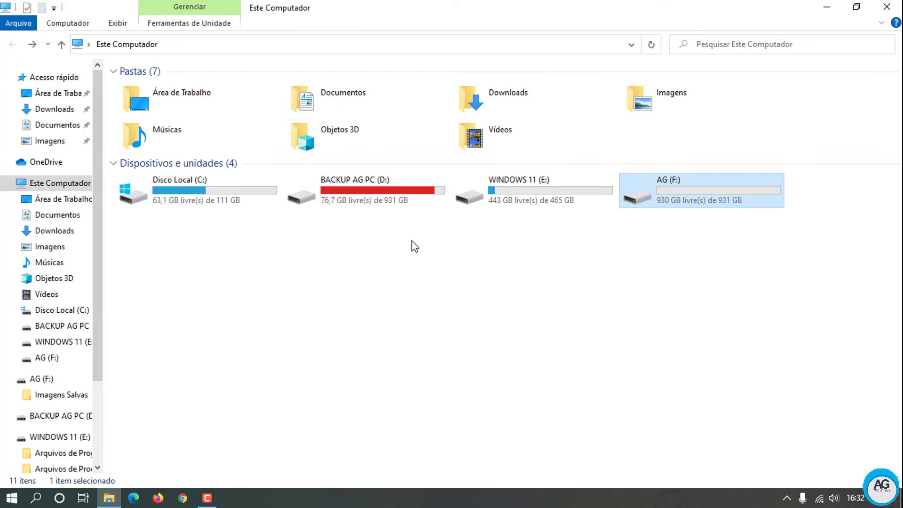
{"action": "left_click", "coordinate": [350, 99]}
{"action": "double_click", "coordinate": [350, 100]}
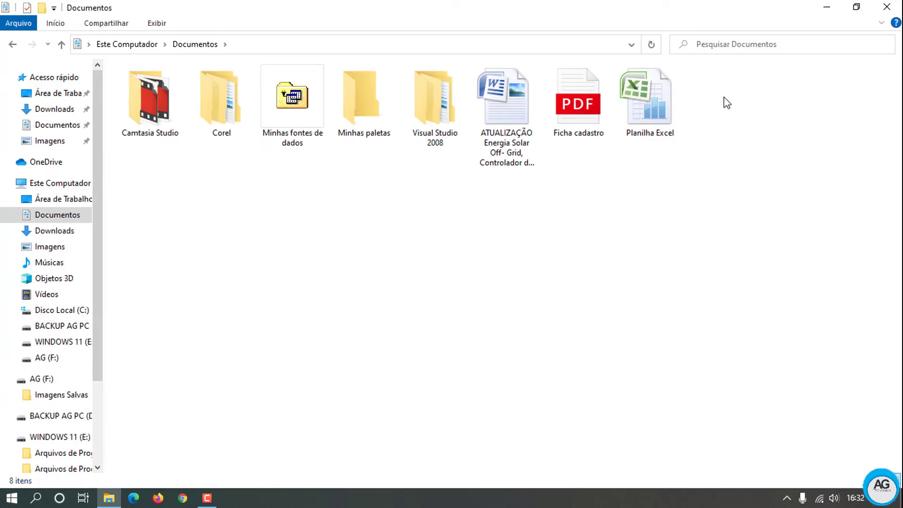
{"action": "left_click_drag", "start_coordinate": [734, 88], "coordinate": [517, 168]}
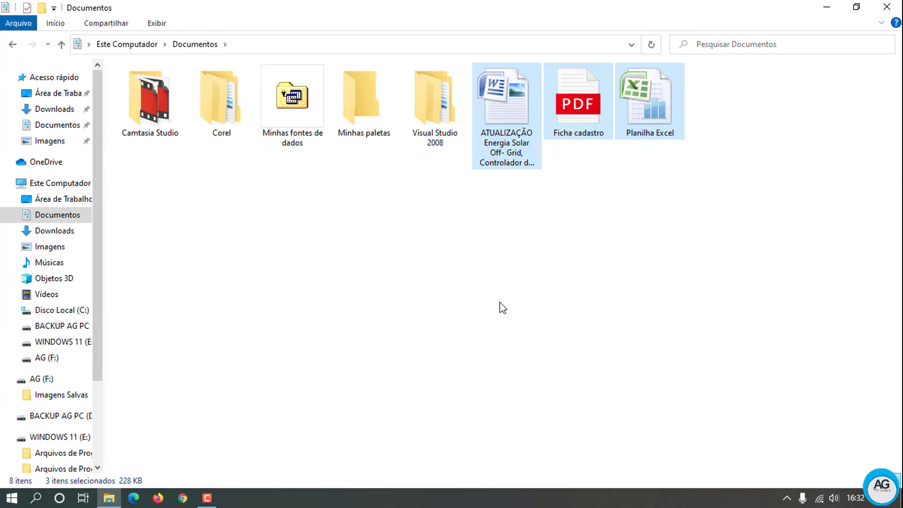
{"action": "left_click", "coordinate": [724, 149]}
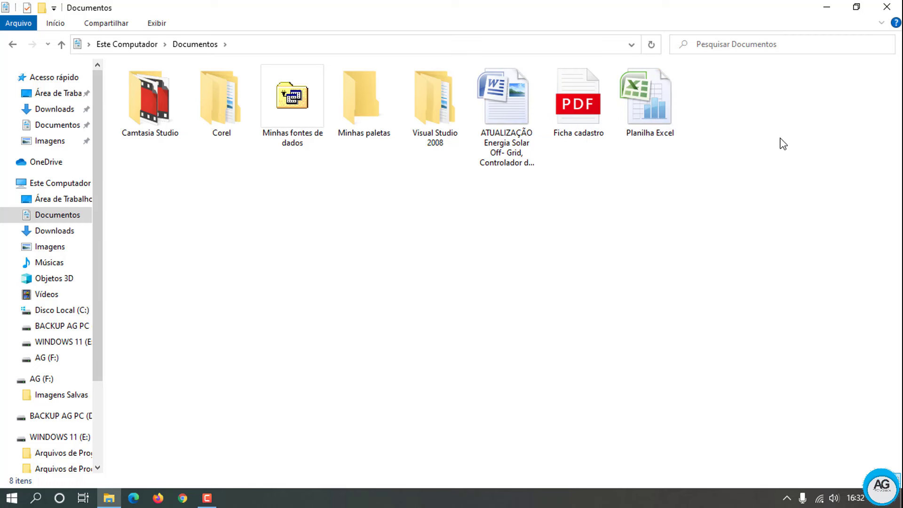
Step: Copy only the Word document, the Ficha cadastro PDF and Planilha Excel by selecting all of Documentos and excluding its five folders
{"action": "key", "text": "ctrl+a"}
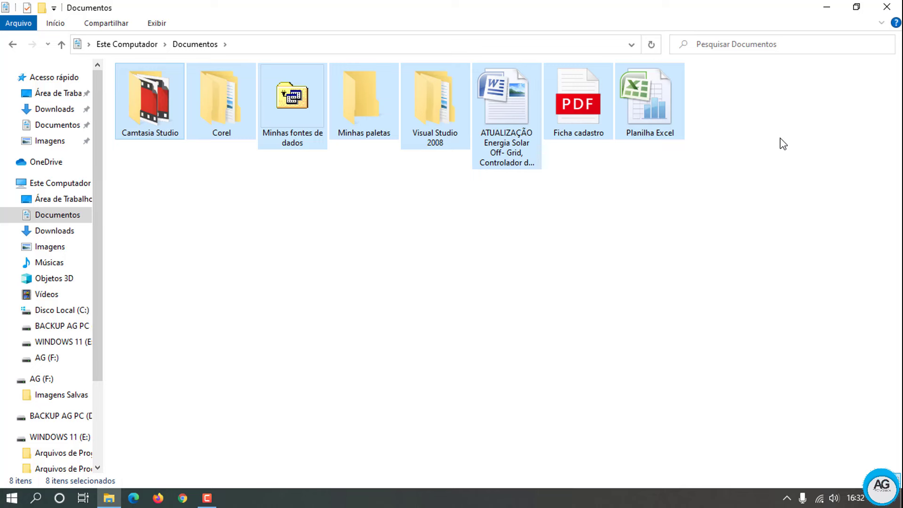
{"action": "left_click", "coordinate": [156, 106], "text": "ctrl"}
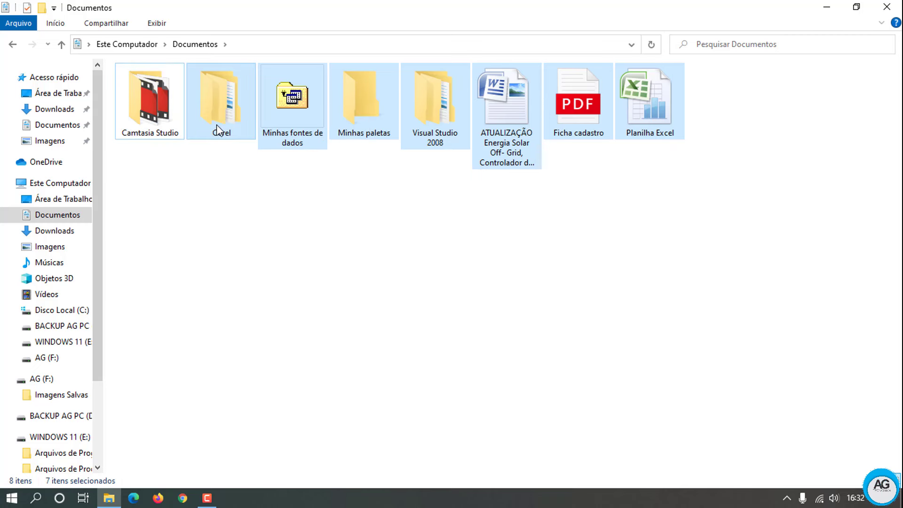
{"action": "left_click", "coordinate": [217, 130], "text": "ctrl"}
{"action": "left_click", "coordinate": [281, 129], "text": "ctrl"}
{"action": "left_click", "coordinate": [362, 137], "text": "ctrl"}
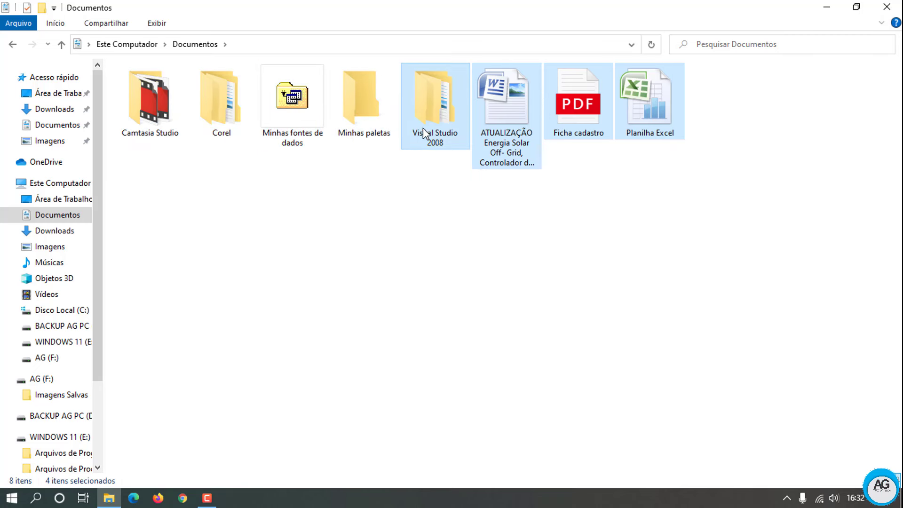
{"action": "left_click", "coordinate": [424, 134], "text": "ctrl"}
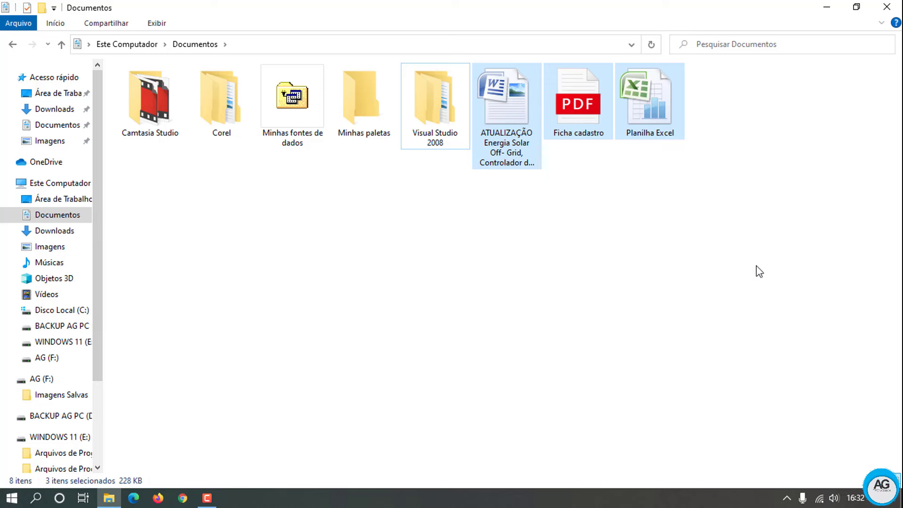
{"action": "right_click", "coordinate": [512, 97]}
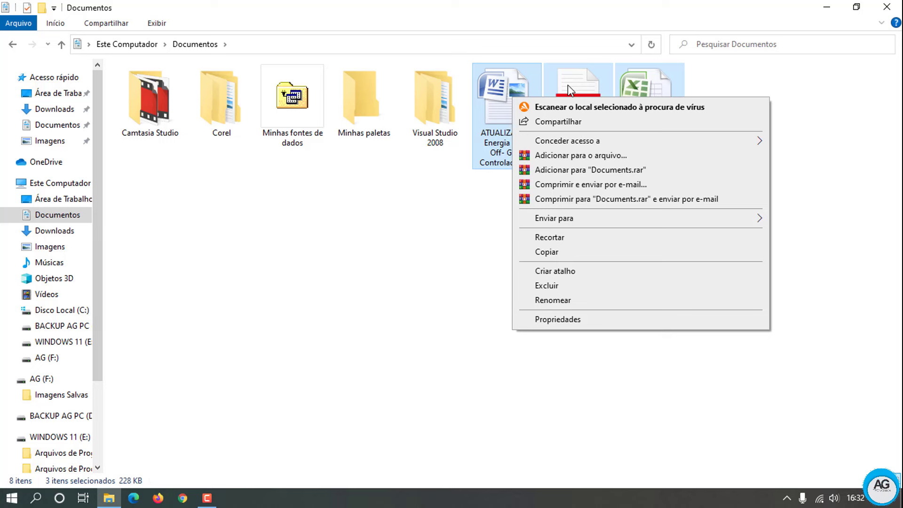
{"action": "left_click", "coordinate": [557, 253]}
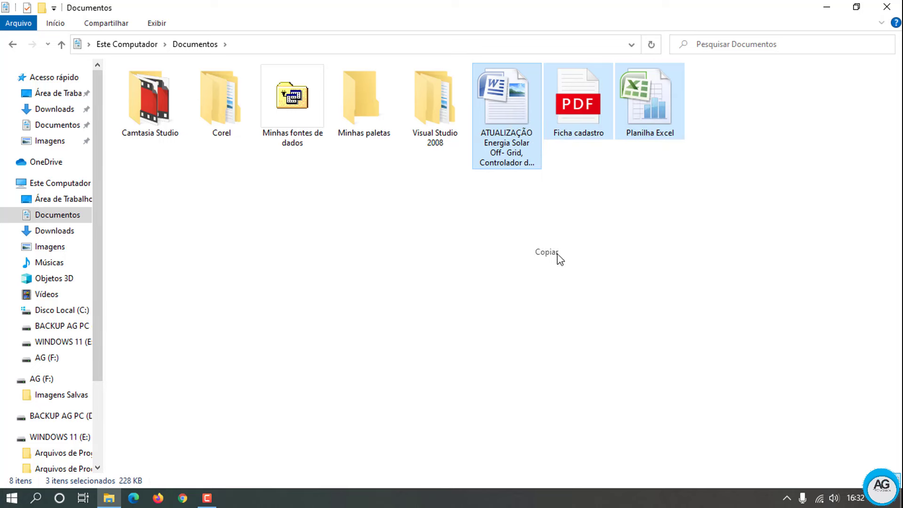
Step: Go back to Este Computador and paste the three copied documents into the root of the AG (F:) drive
{"action": "left_click", "coordinate": [9, 47]}
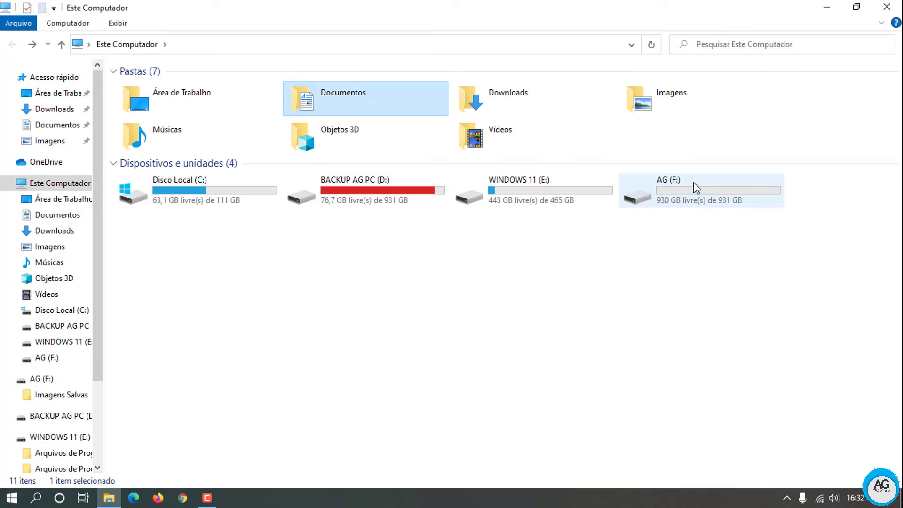
{"action": "double_click", "coordinate": [691, 188]}
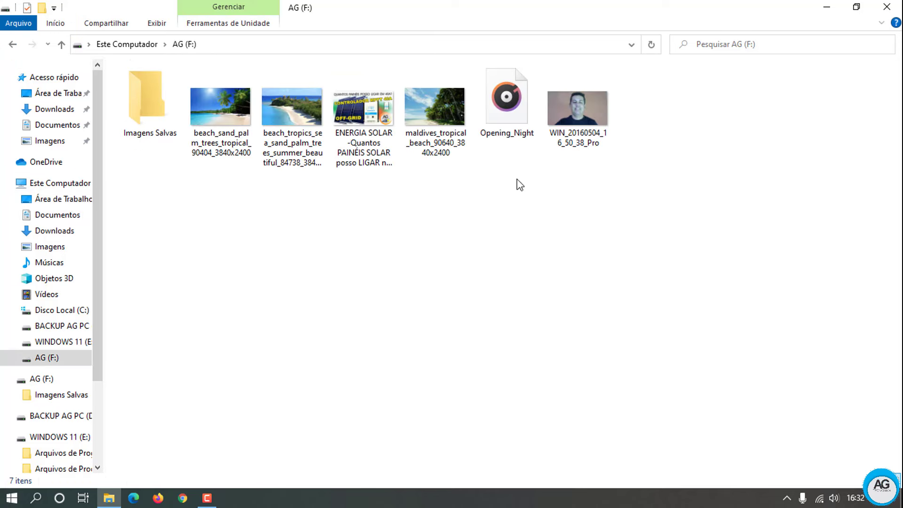
{"action": "right_click", "coordinate": [385, 221]}
{"action": "left_click", "coordinate": [422, 311]}
Step: Copy the two videos from the Vídeos folder of Este Computador, leaving out the Capturas folder
{"action": "left_click", "coordinate": [13, 43]}
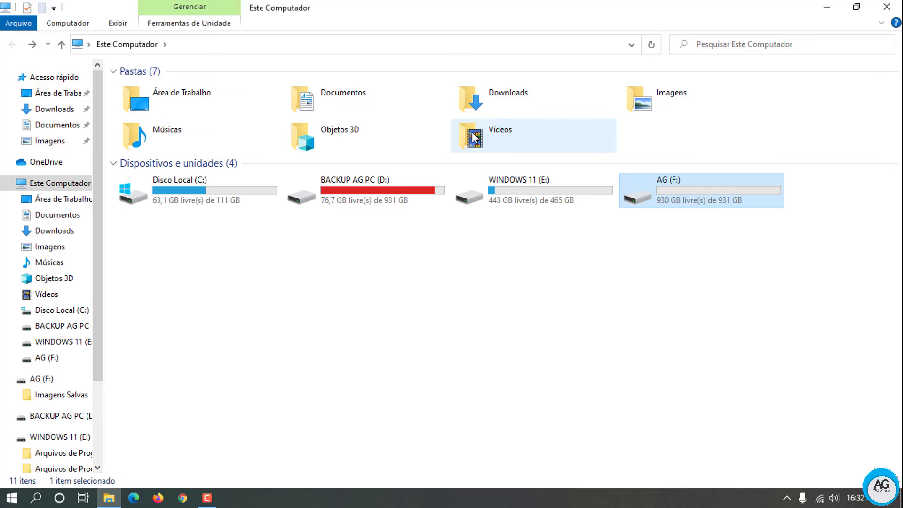
{"action": "double_click", "coordinate": [492, 134]}
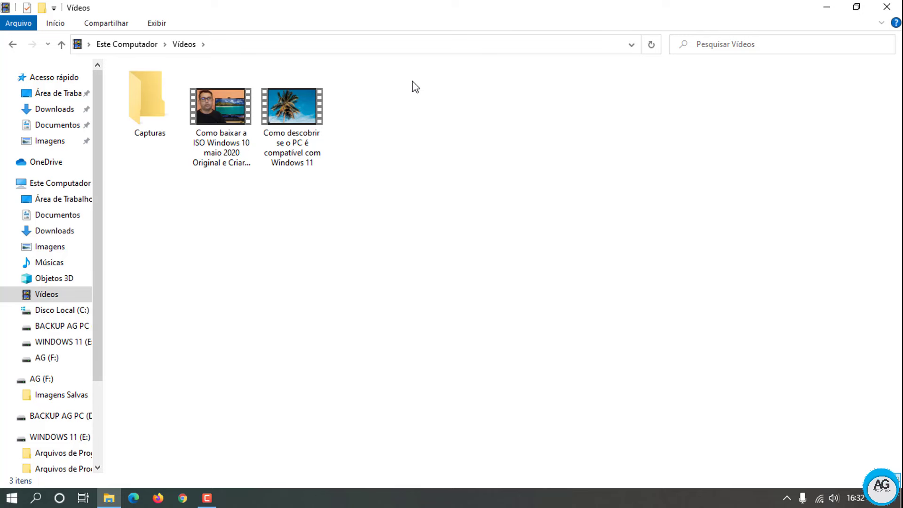
{"action": "left_click_drag", "start_coordinate": [412, 80], "coordinate": [192, 214]}
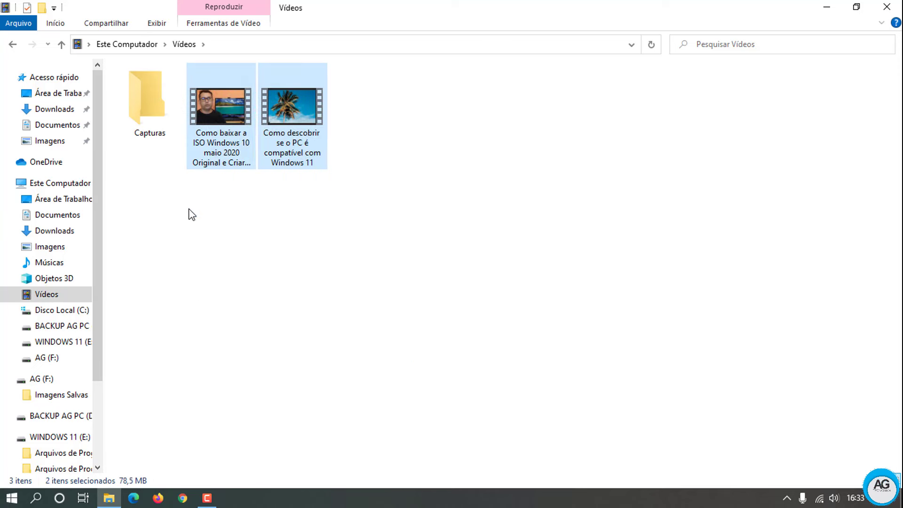
{"action": "right_click", "coordinate": [214, 106]}
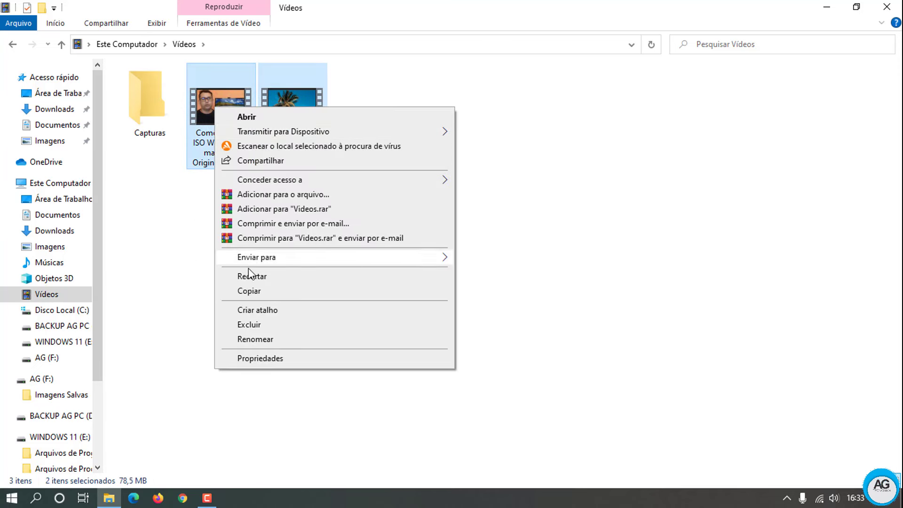
{"action": "left_click", "coordinate": [254, 292]}
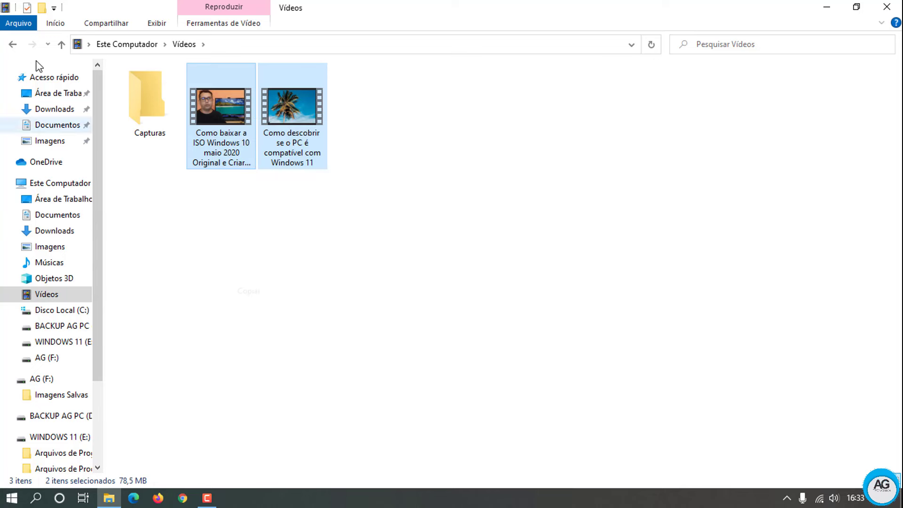
Step: Paste the two copied videos into the root of the AG (F:) drive and close the window
{"action": "left_click", "coordinate": [12, 43]}
{"action": "double_click", "coordinate": [665, 186]}
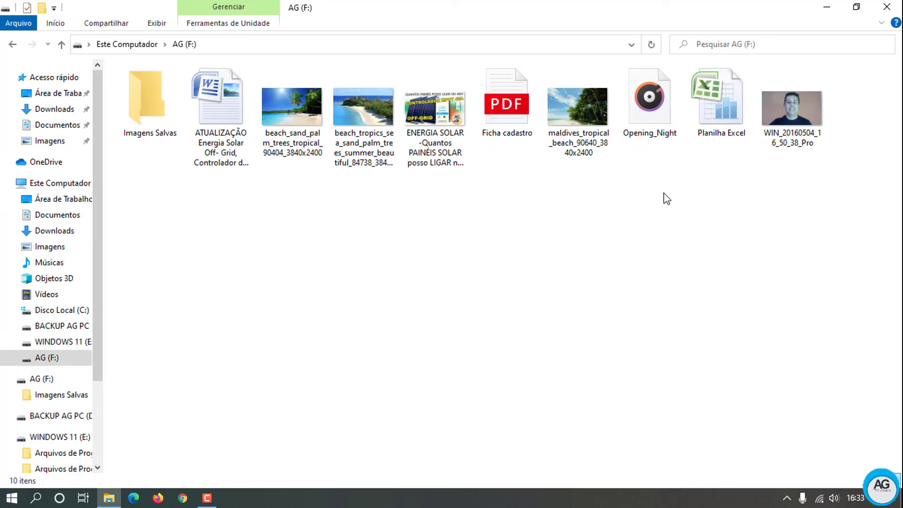
{"action": "right_click", "coordinate": [663, 193]}
{"action": "left_click", "coordinate": [679, 285]}
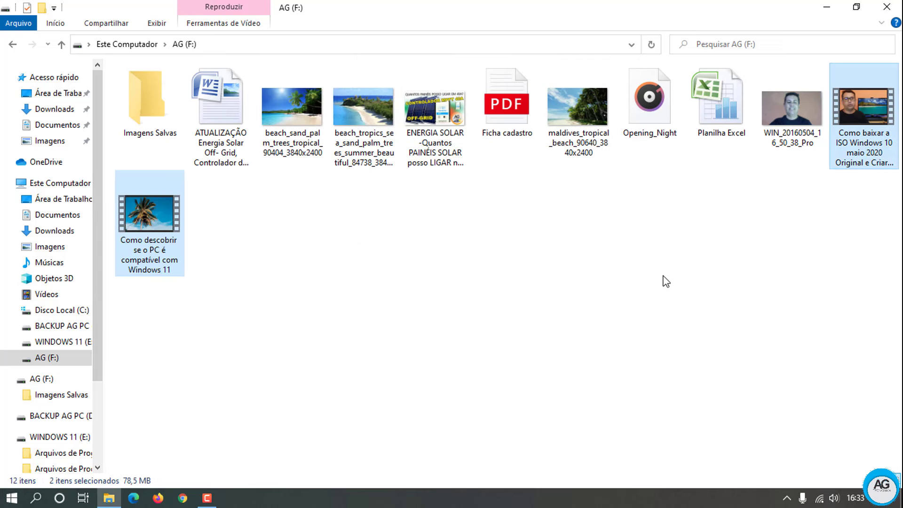
{"action": "left_click", "coordinate": [886, 7]}
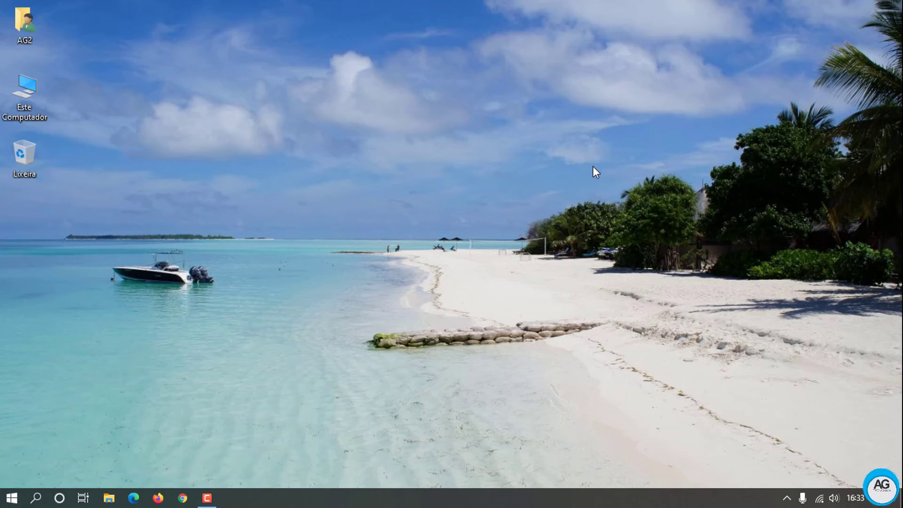
Step: Reopen Este Computador and copy the two backed-up videos from the AG (F:) drive
{"action": "double_click", "coordinate": [32, 87]}
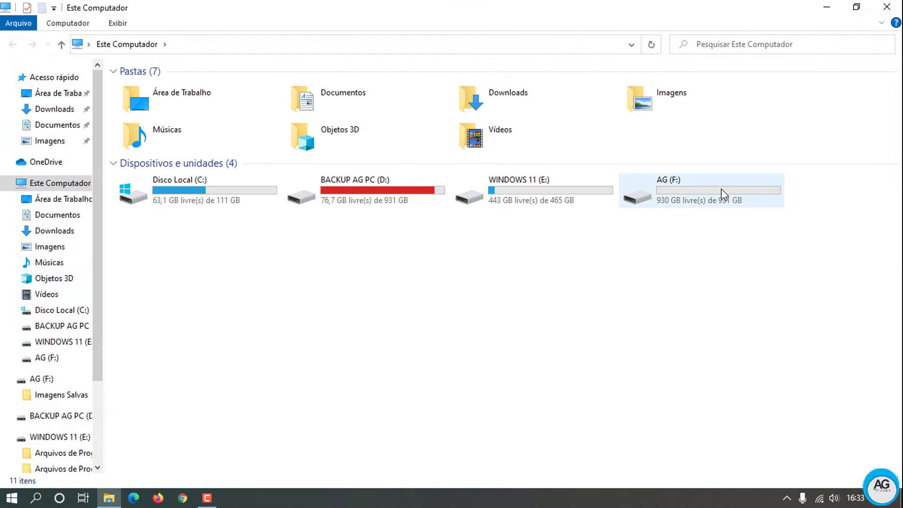
{"action": "double_click", "coordinate": [720, 188]}
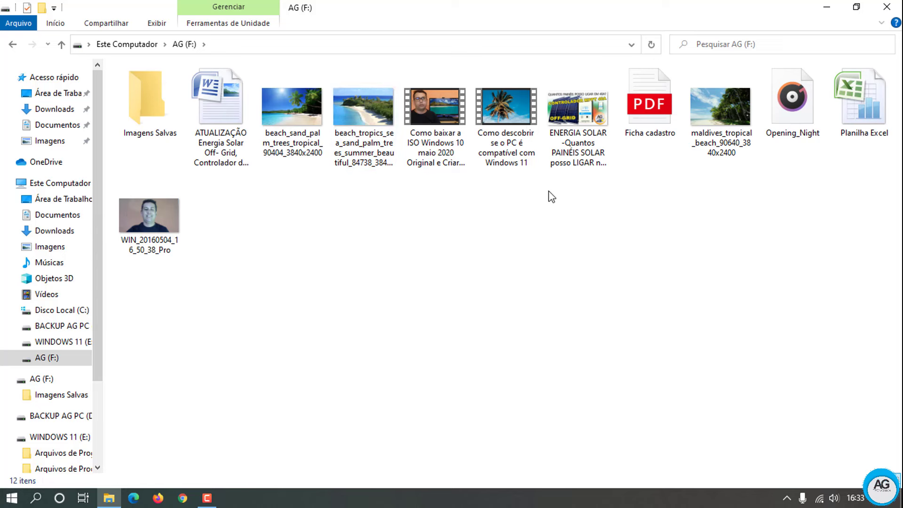
{"action": "left_click_drag", "start_coordinate": [551, 196], "coordinate": [424, 100]}
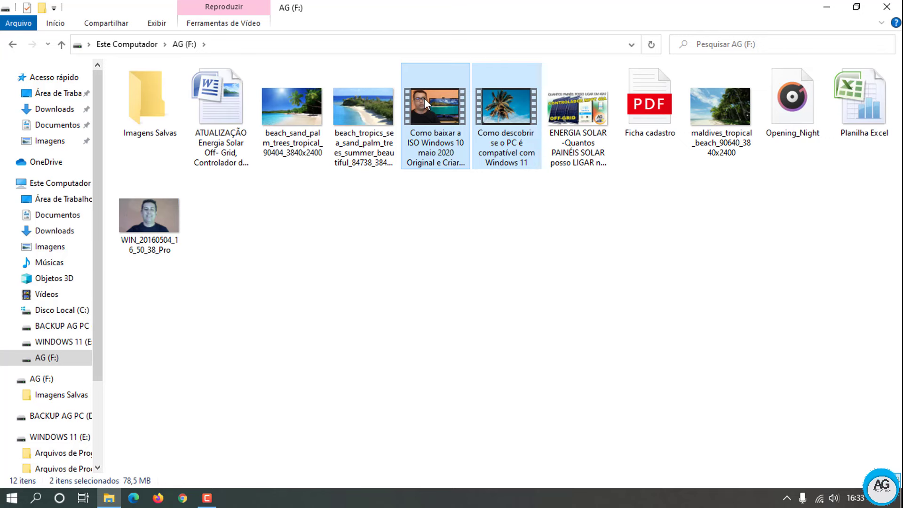
{"action": "right_click", "coordinate": [424, 98]}
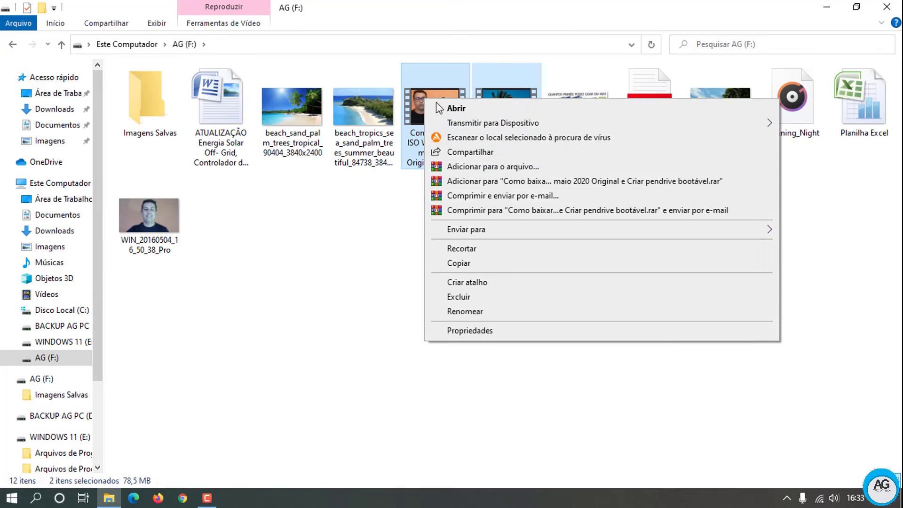
{"action": "left_click", "coordinate": [463, 264]}
Step: Paste the two backed-up videos into the Vídeos folder of Este Computador, replacing the files of the same names in the destination
{"action": "left_click", "coordinate": [11, 45]}
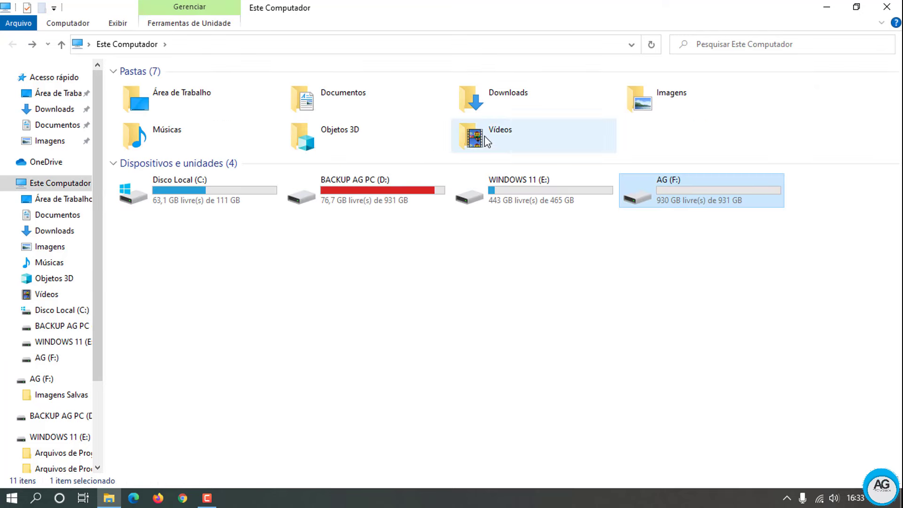
{"action": "double_click", "coordinate": [485, 140]}
{"action": "right_click", "coordinate": [482, 96]}
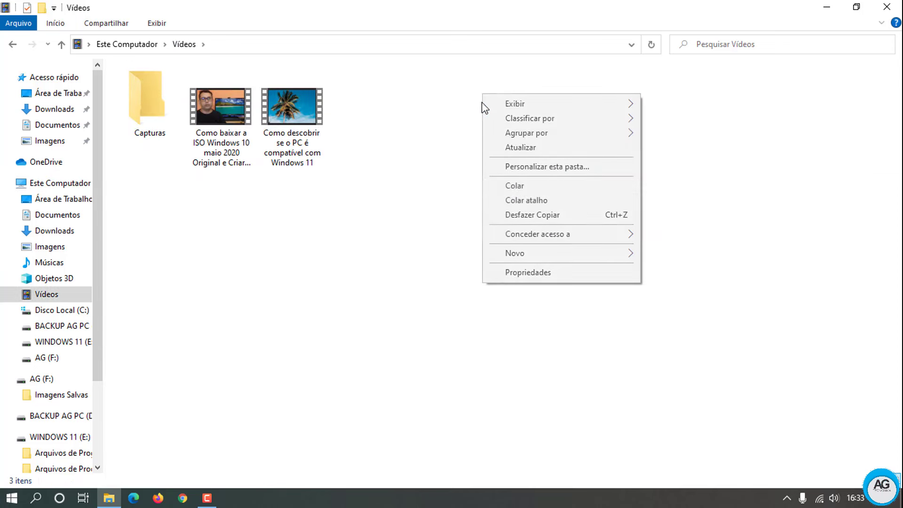
{"action": "left_click", "coordinate": [374, 96]}
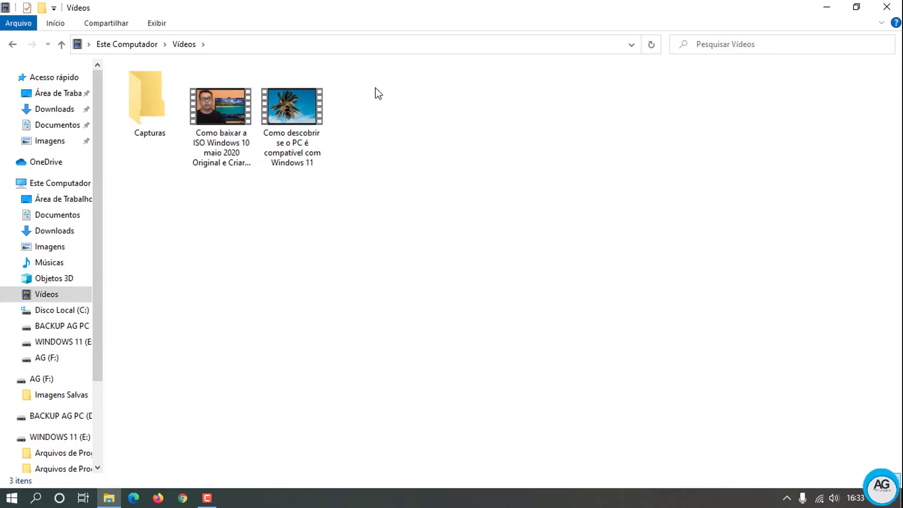
{"action": "right_click", "coordinate": [432, 99]}
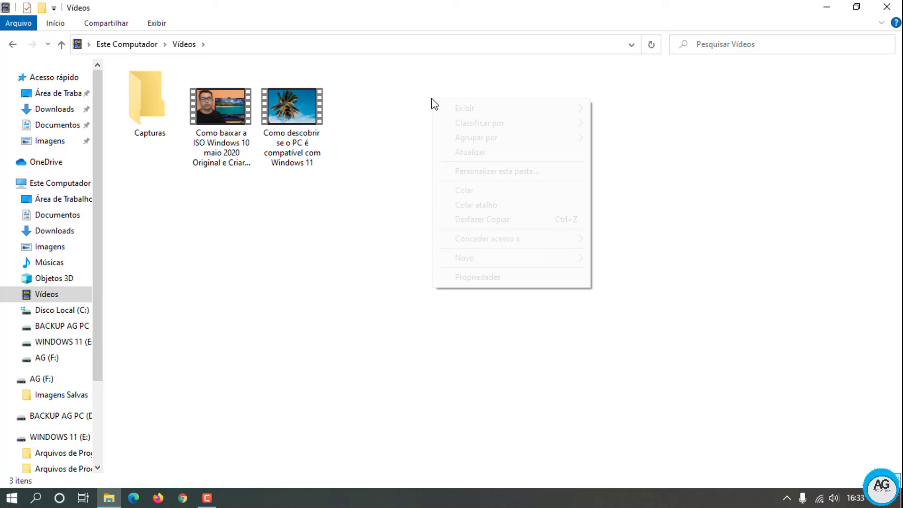
{"action": "left_click", "coordinate": [466, 191]}
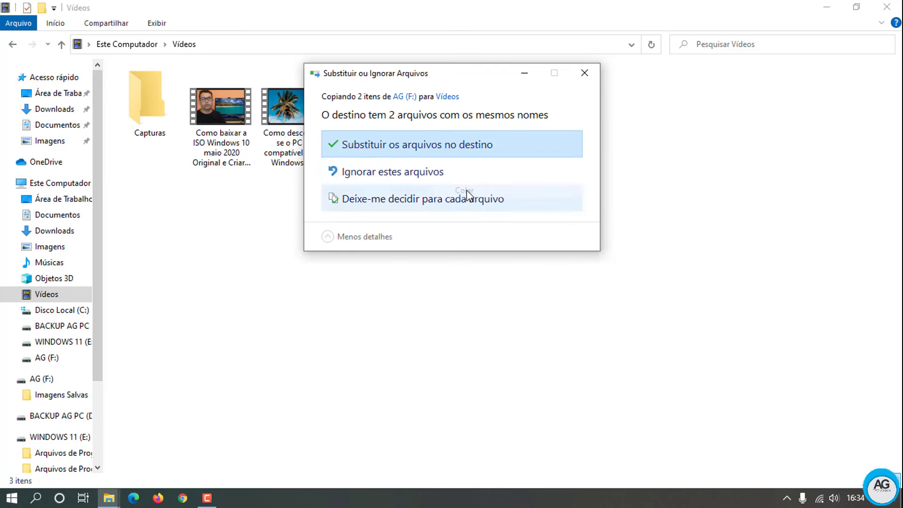
{"action": "left_click_drag", "start_coordinate": [409, 76], "coordinate": [578, 97]}
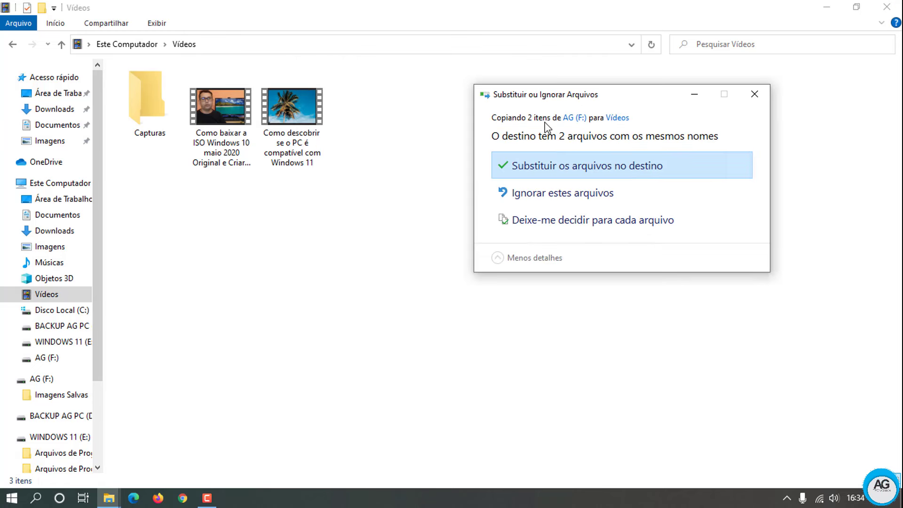
{"action": "left_click", "coordinate": [579, 165]}
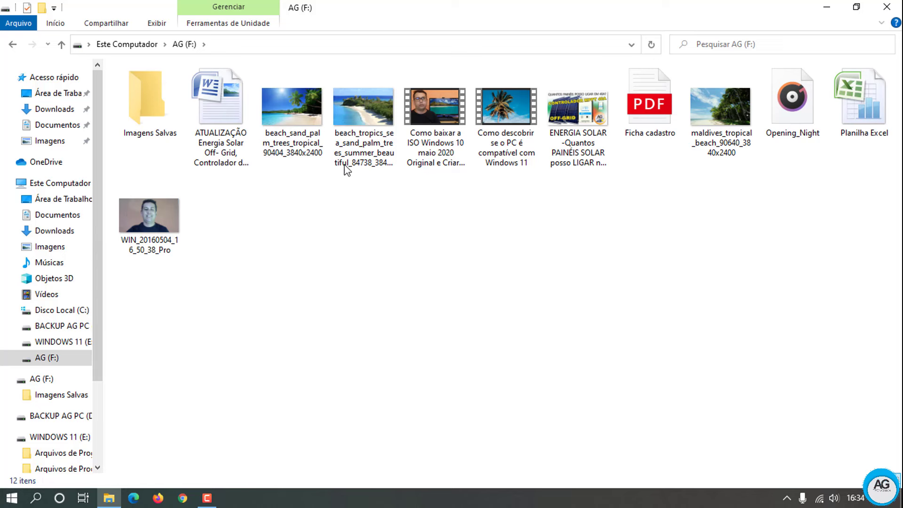
Step: Copy only the five loose pictures from the AG (F:) drive: both beach_ images, ENERGIA SOLAR, maldives_tropical_beach and WIN_20160504_16_50_38_Pro
{"action": "left_click", "coordinate": [371, 129]}
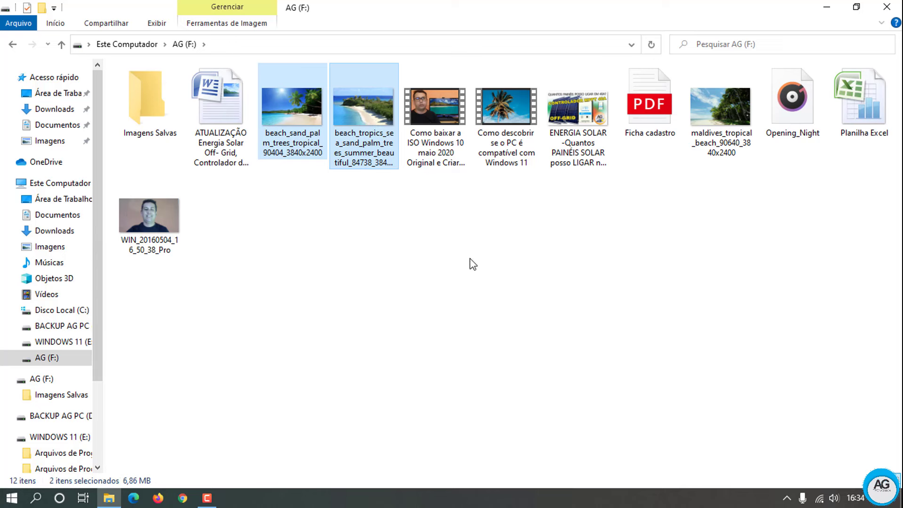
{"action": "left_click", "coordinate": [595, 141], "text": "ctrl"}
{"action": "left_click", "coordinate": [704, 155], "text": "ctrl"}
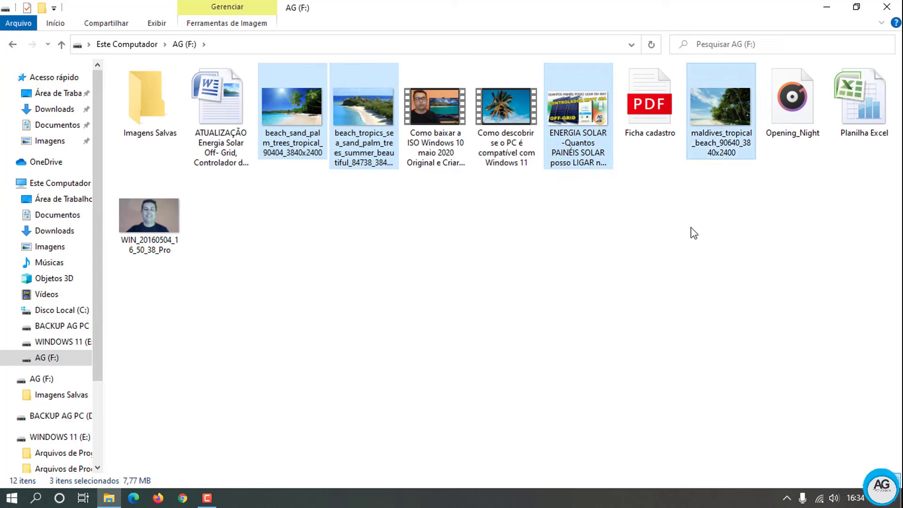
{"action": "left_click", "coordinate": [167, 253], "text": "ctrl"}
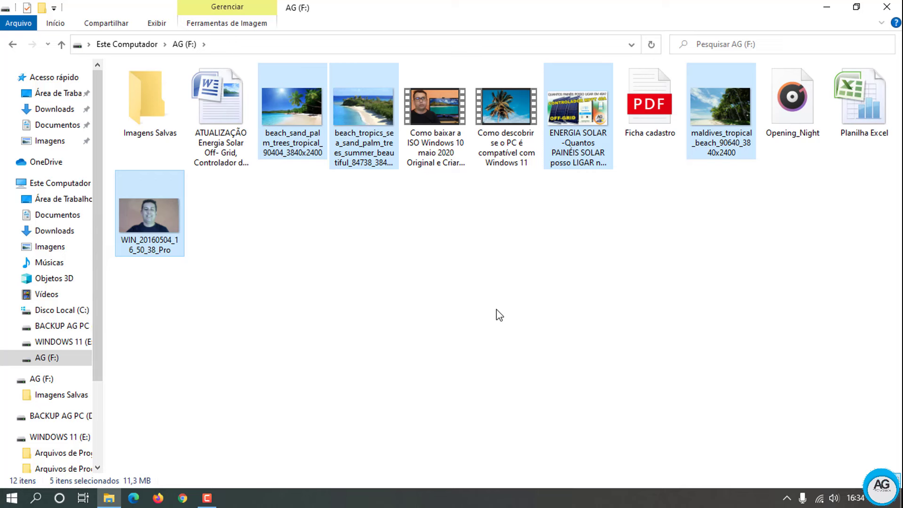
{"action": "right_click", "coordinate": [308, 110]}
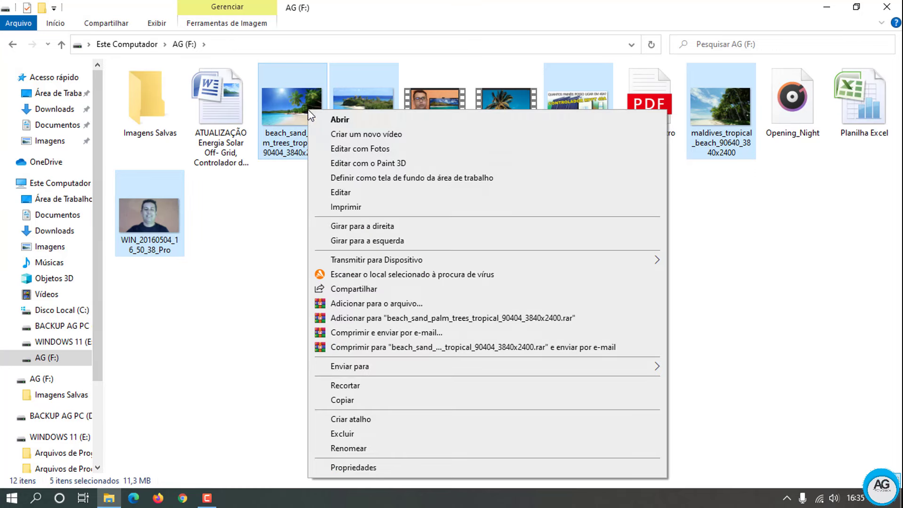
{"action": "left_click", "coordinate": [342, 400]}
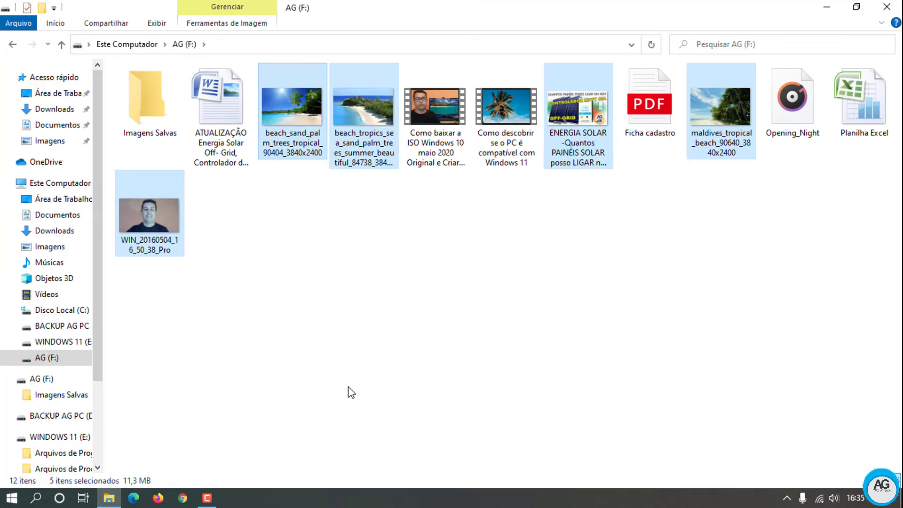
Step: Paste the five copied pictures into the Imagens folder of Este Computador and close the window
{"action": "left_click", "coordinate": [12, 48]}
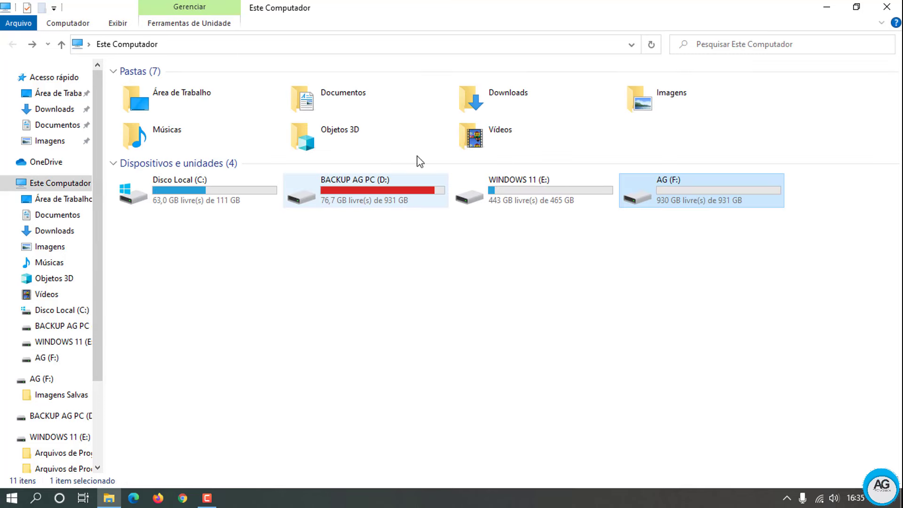
{"action": "double_click", "coordinate": [652, 101]}
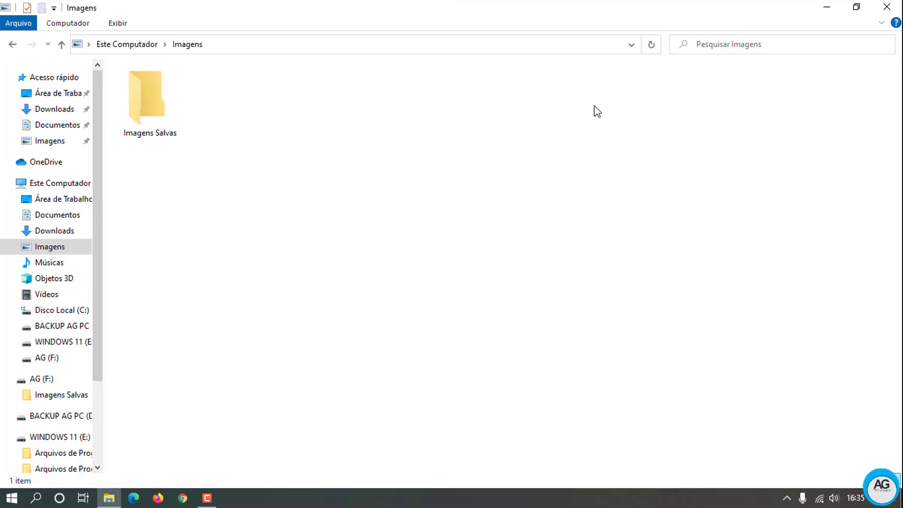
{"action": "right_click", "coordinate": [447, 137]}
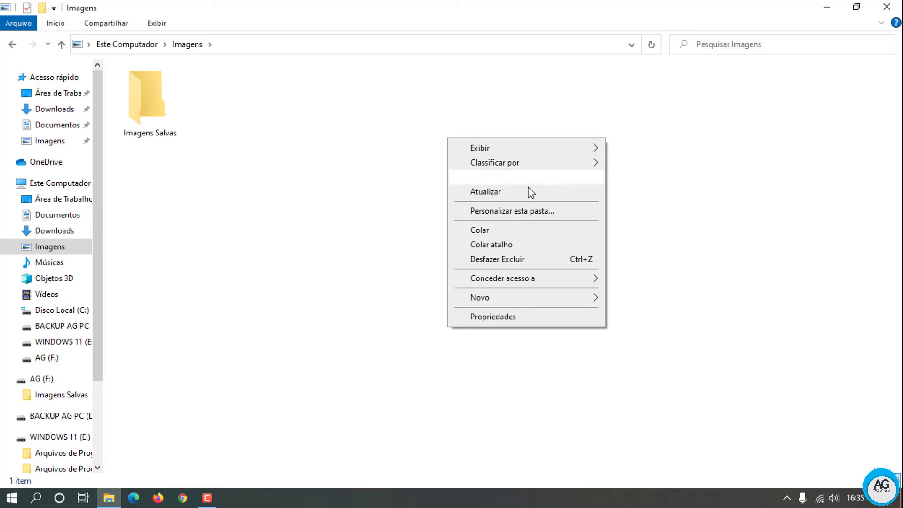
{"action": "left_click", "coordinate": [490, 230]}
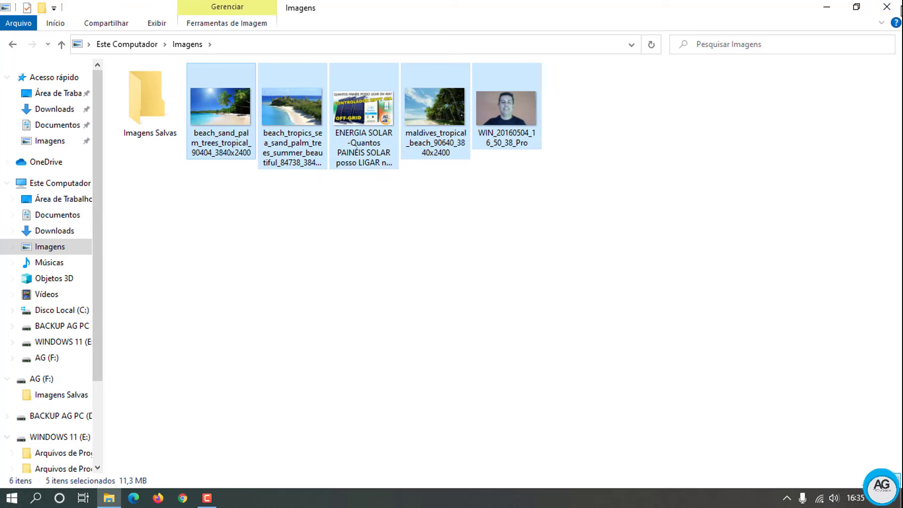
{"action": "left_click", "coordinate": [898, 7]}
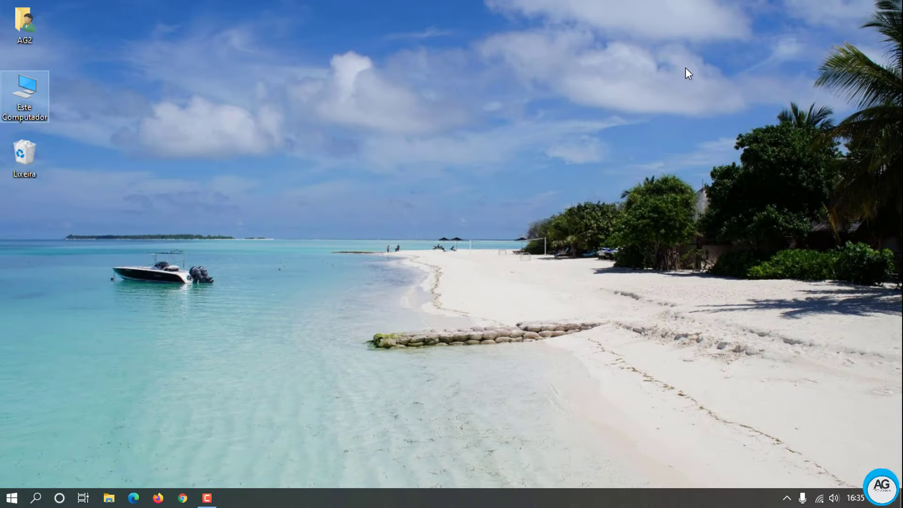